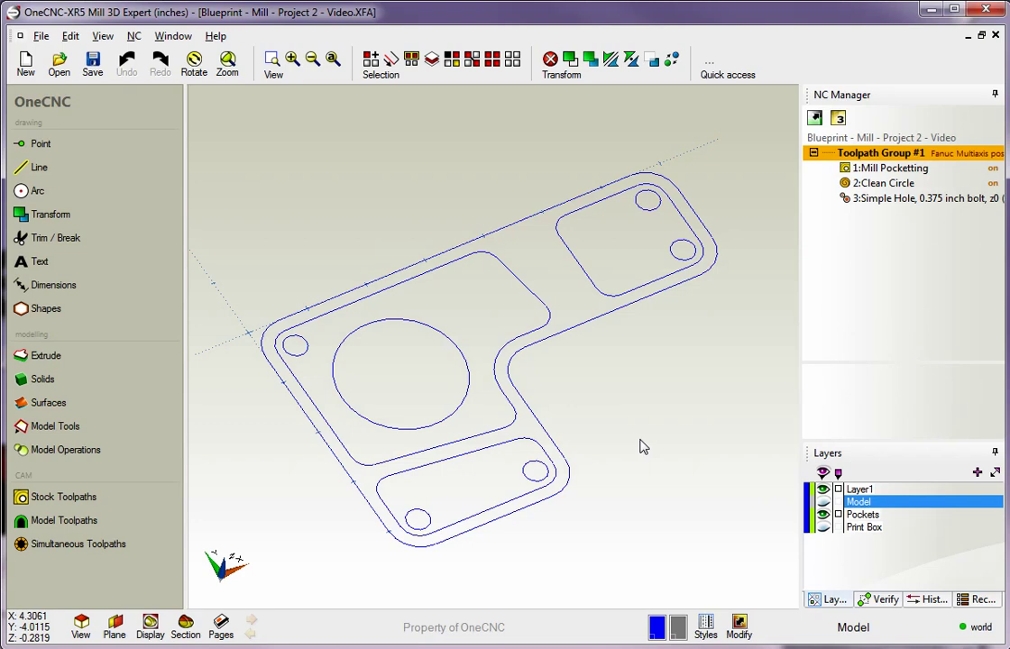
Step: Start a Mill Profile toolpath and fully chain the upper-right square pocket outline
click(64, 498)
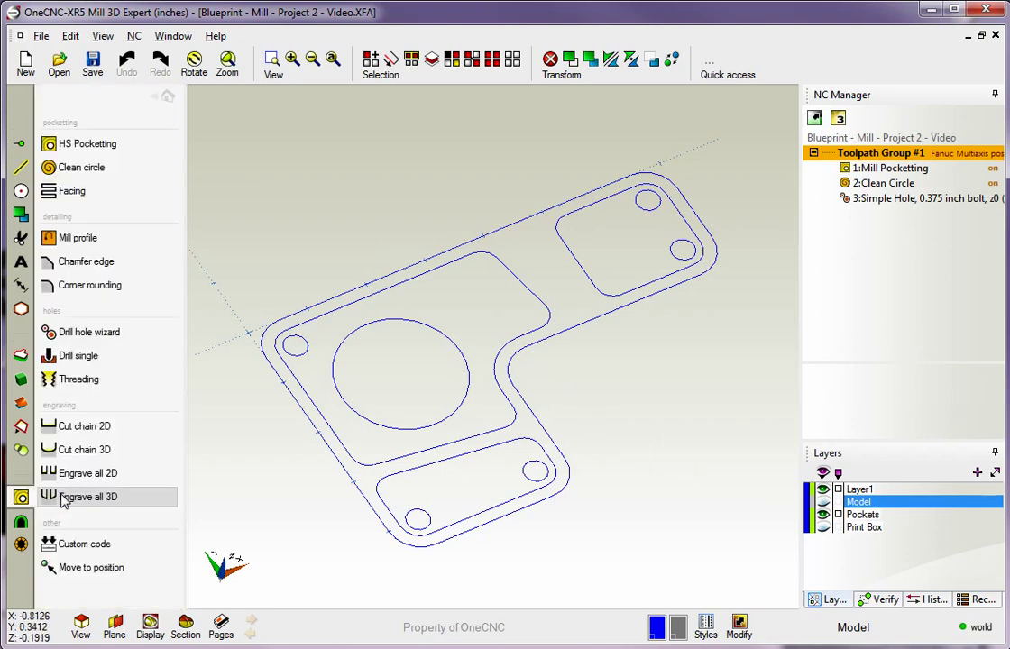
click(79, 240)
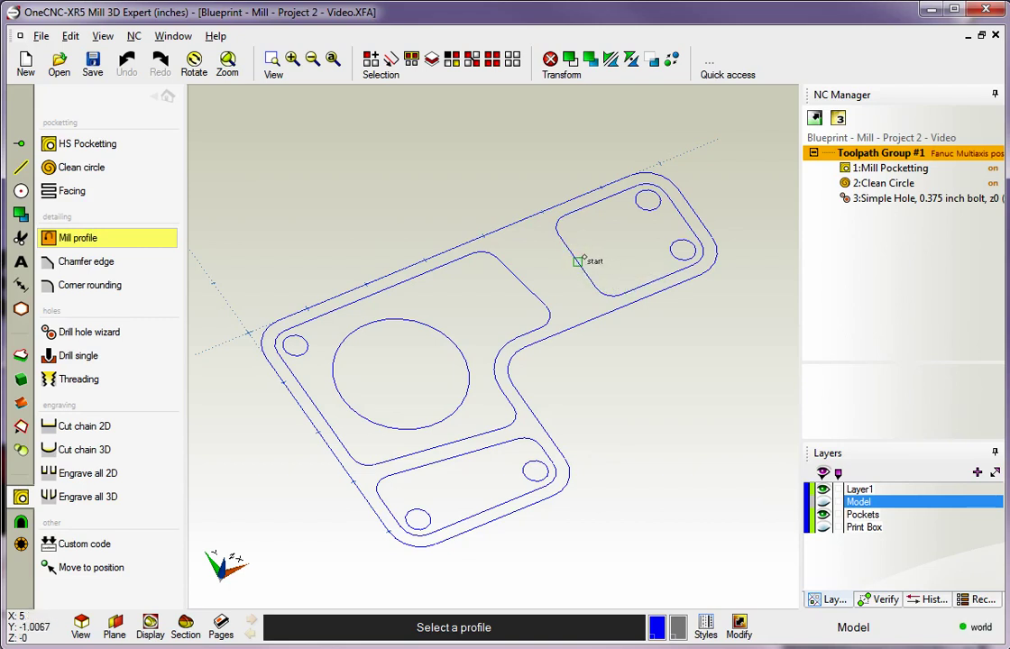
click(581, 267)
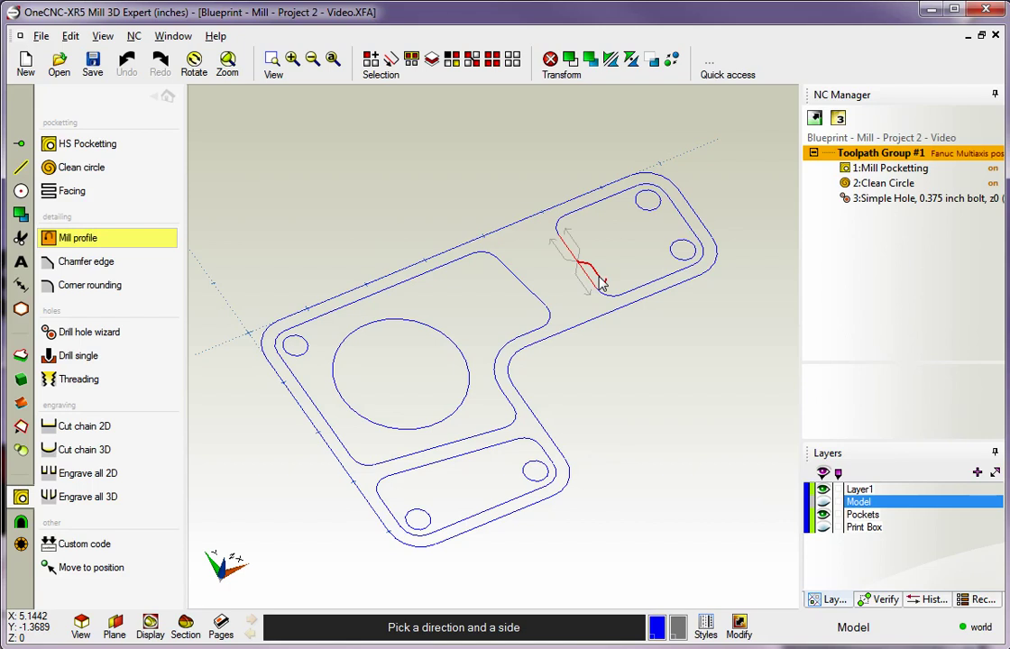
click(600, 283)
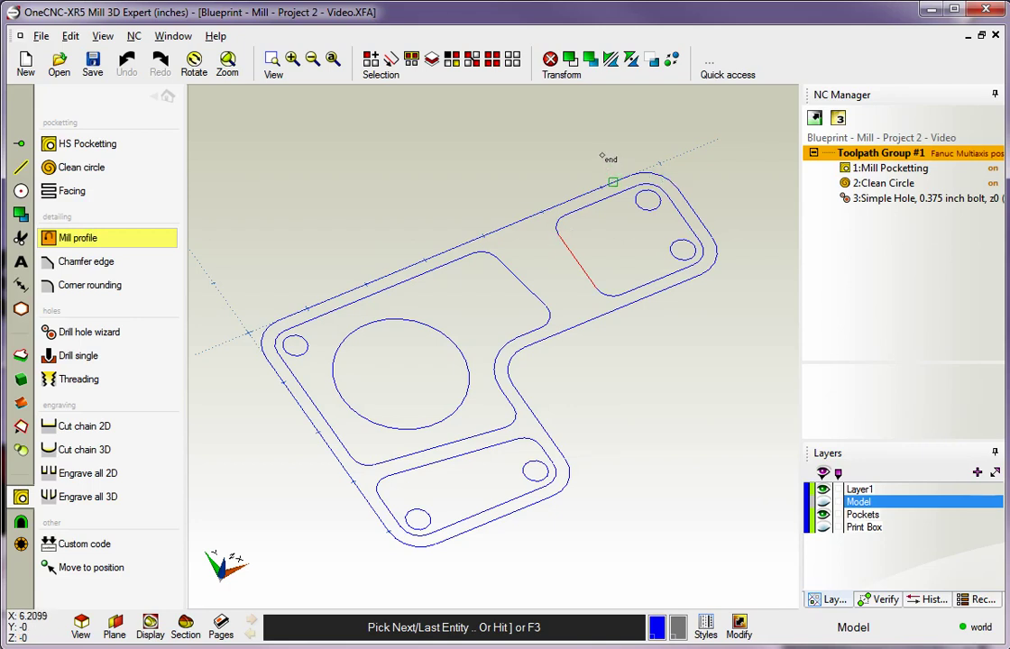
click(602, 157)
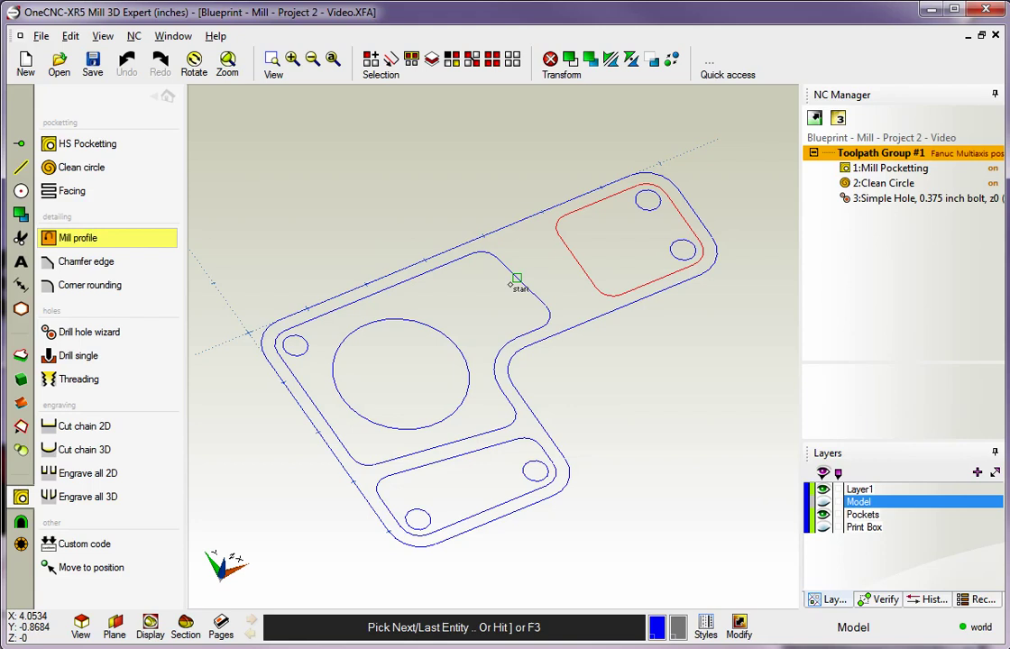
Step: Chain the central large pocket and the lower slot outlines, setting direction and side for each
click(516, 283)
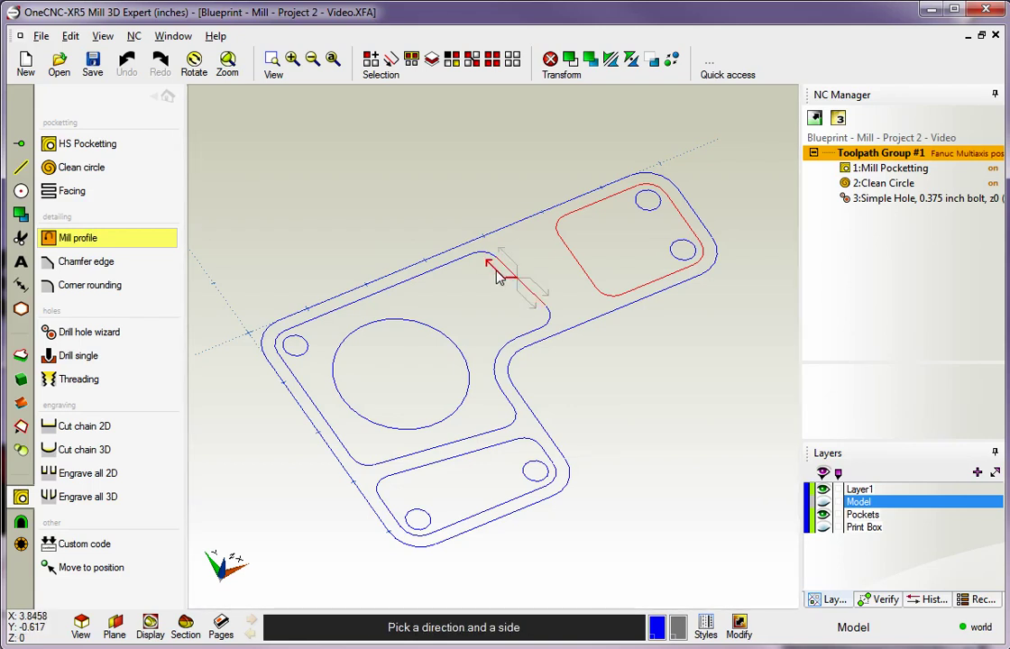
click(498, 277)
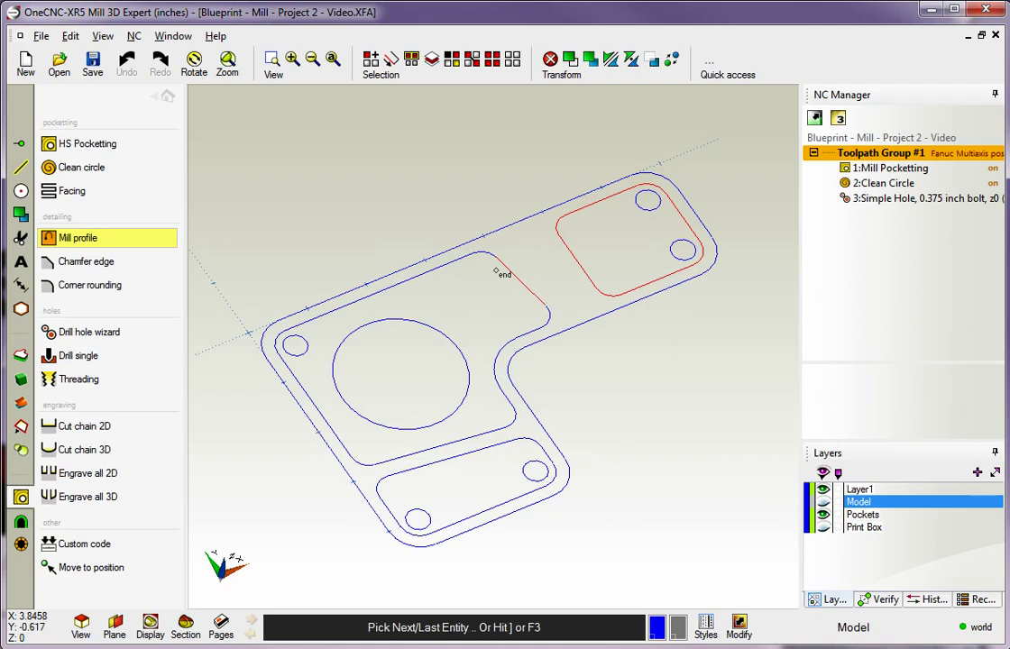
click(495, 271)
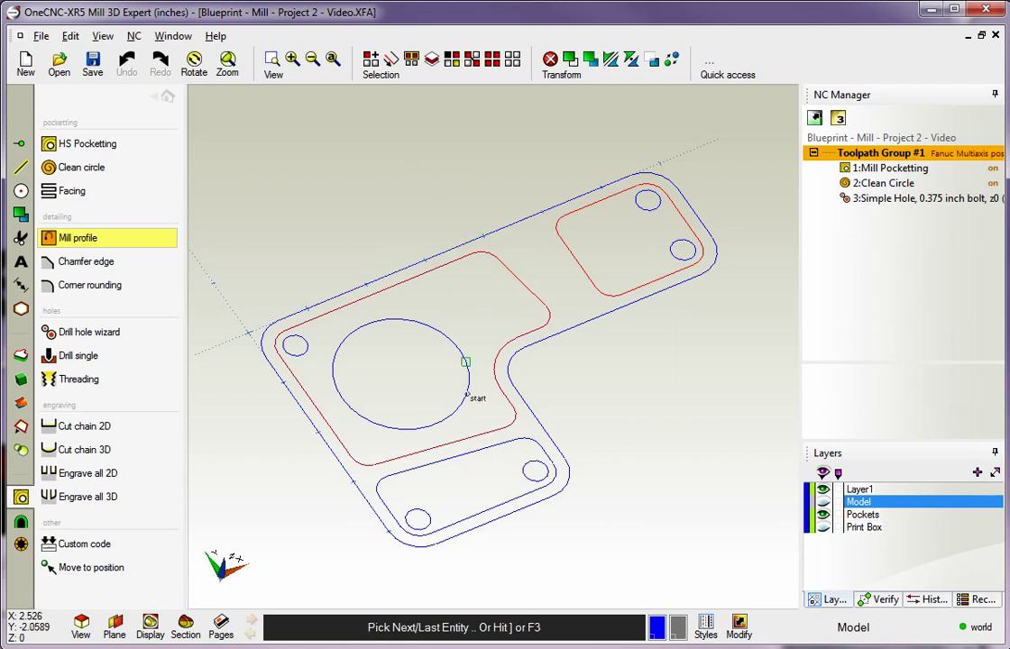
click(453, 461)
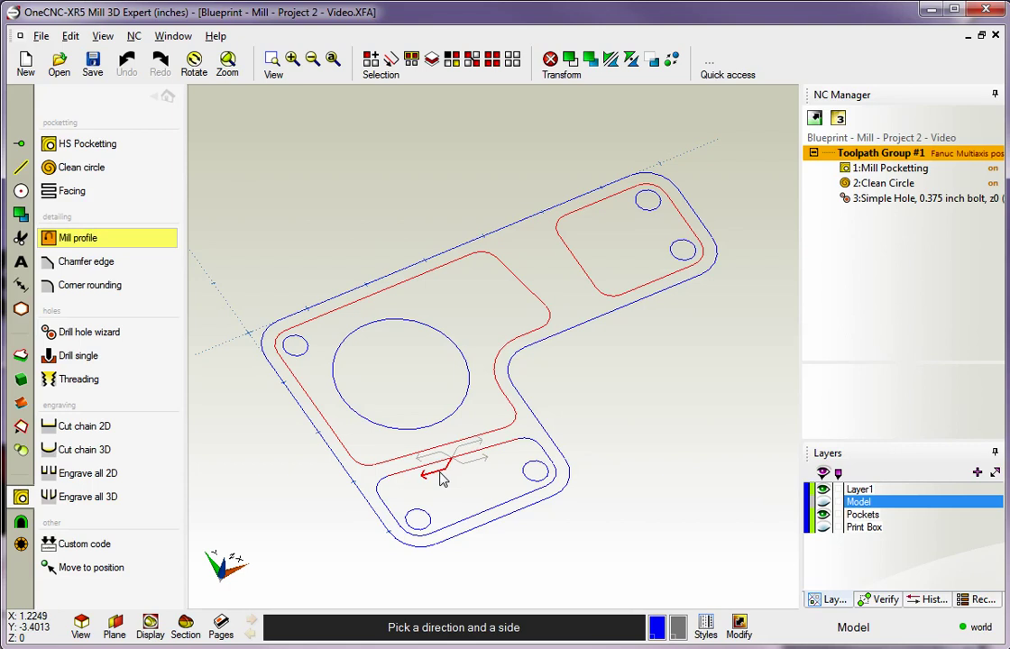
click(441, 477)
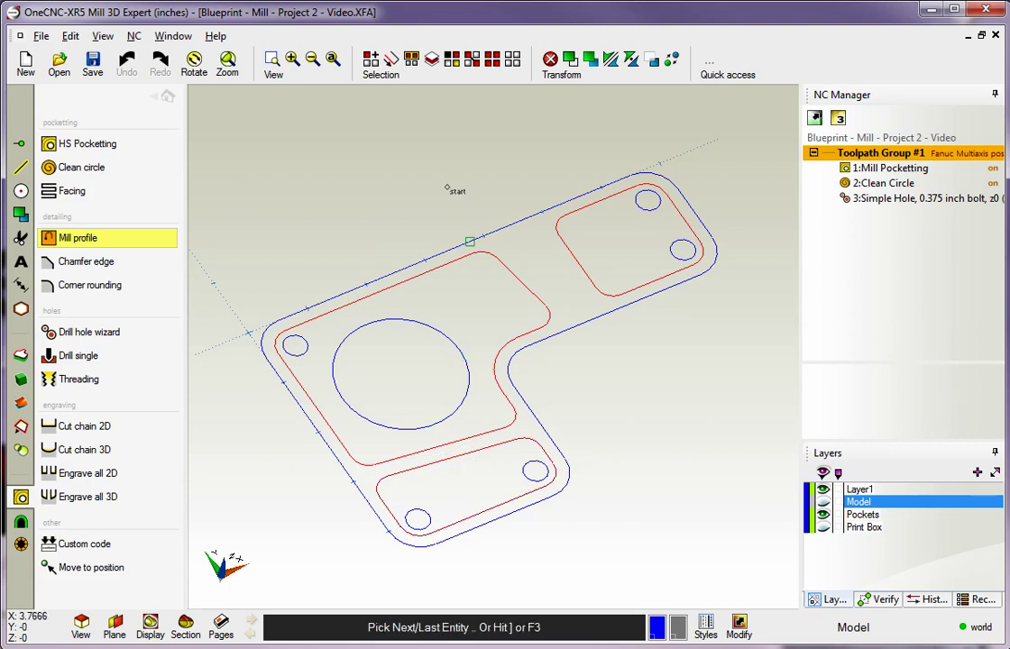
Step: Define the profile tool: length 1.6, diameter 0.5, tool number 1, spindle speed 3000, feedrate 12
key(F3)
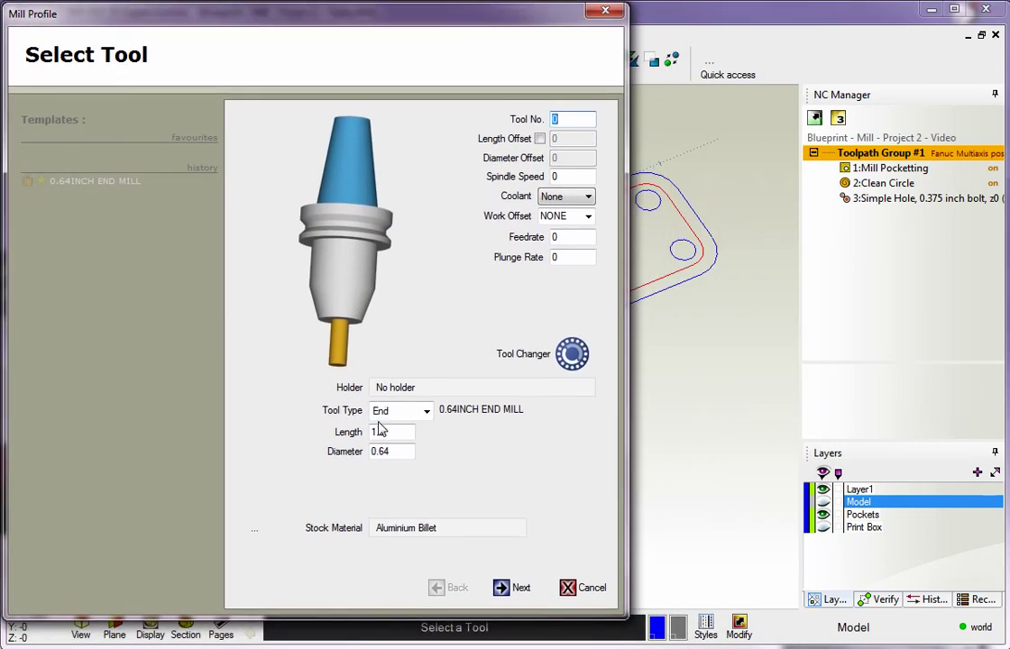
click(379, 431)
text(.6)
double_click(403, 452)
text(.5)
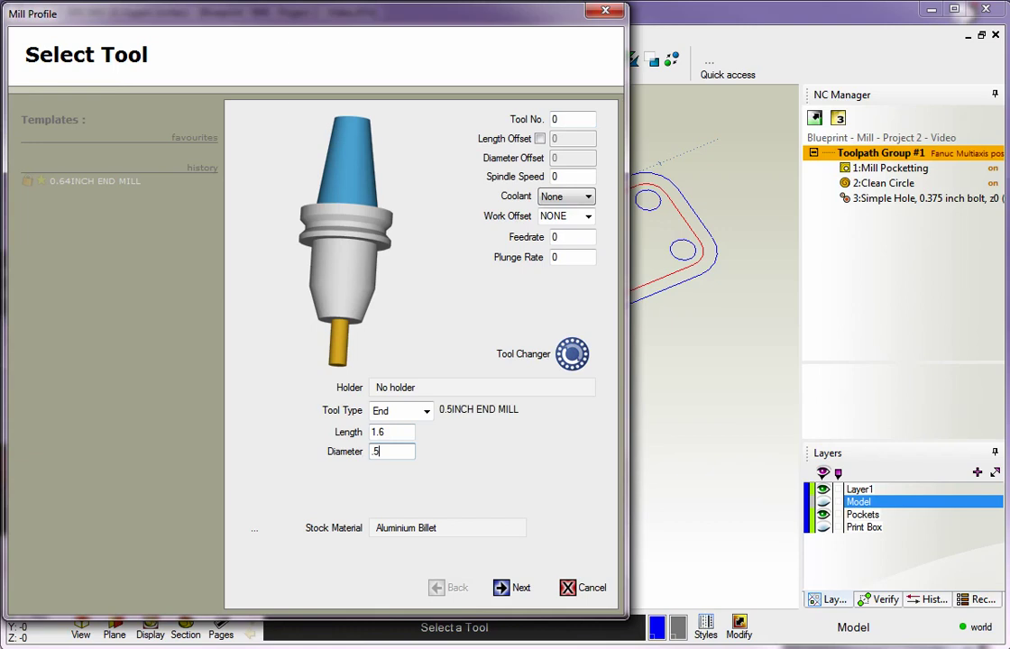
click(572, 119)
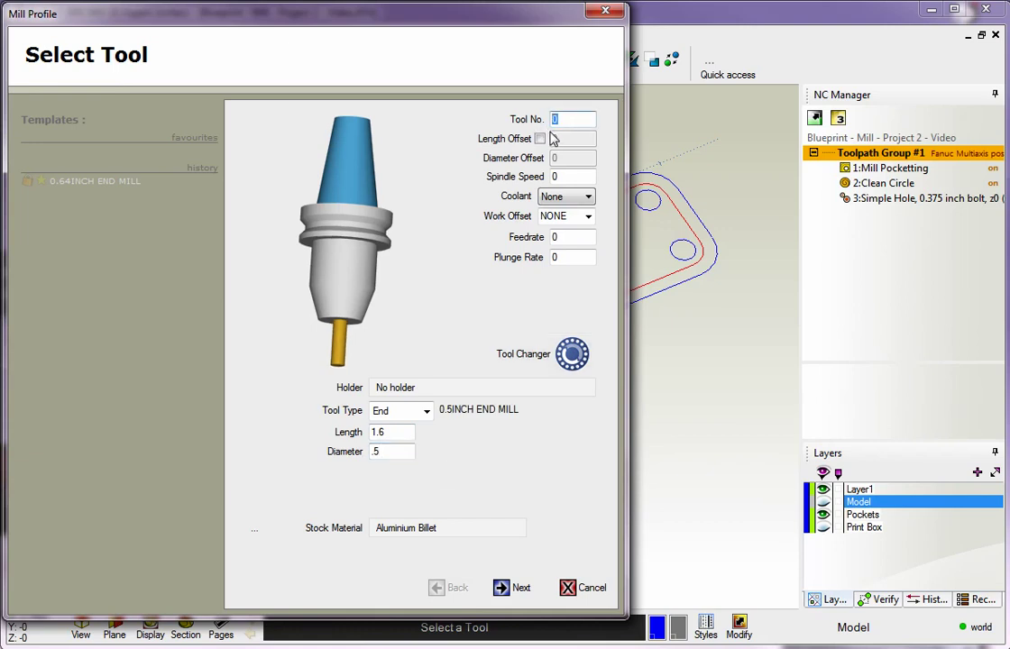
text(1)
click(567, 177)
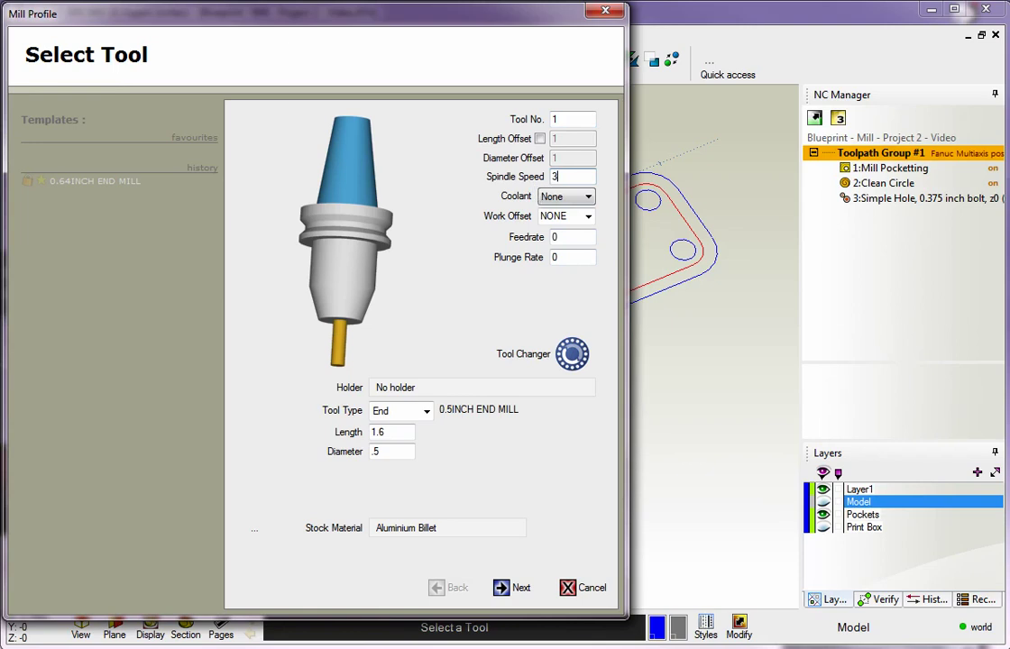
click(563, 236)
Step: Enter feedrate 12, then set the Rapid Z Plane to .5, keeping Final Z at -.75
text(12)
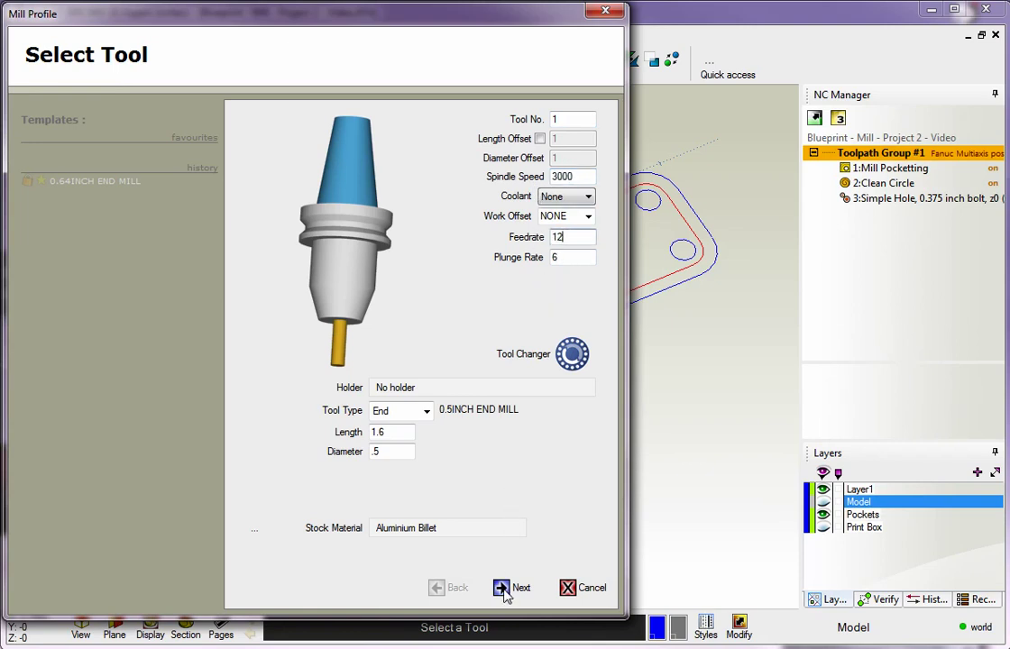
click(505, 589)
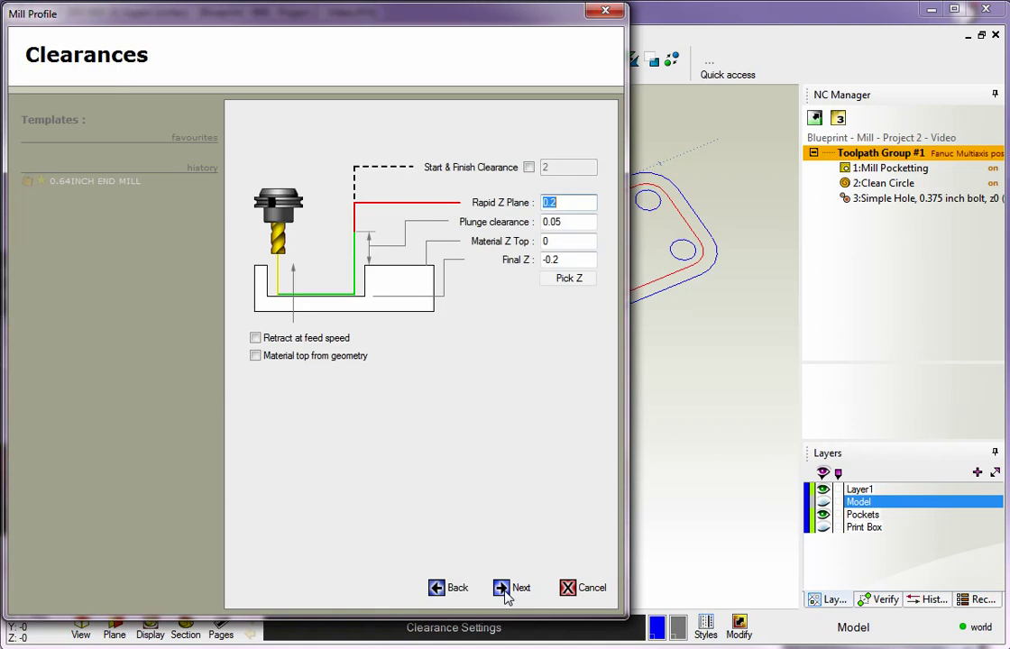
click(570, 261)
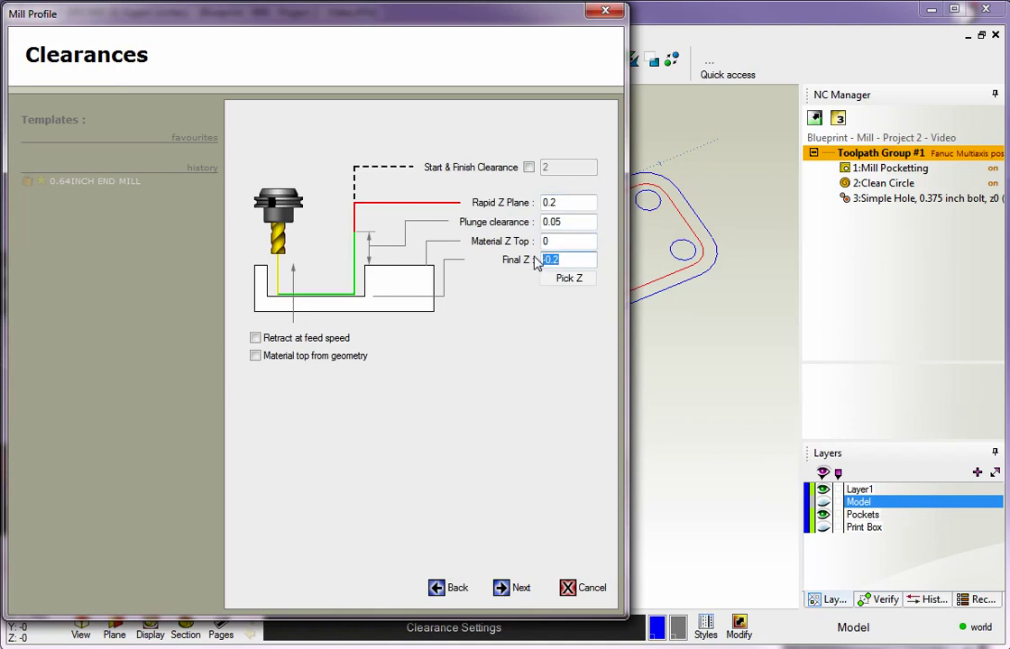
text(-)
click(569, 202)
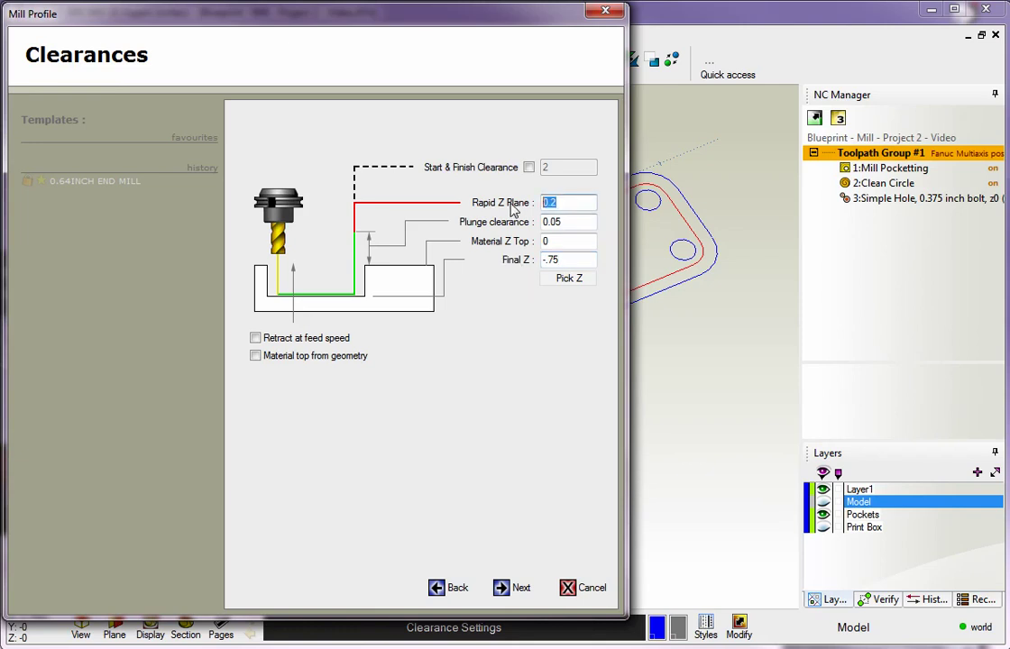
text(.5)
drag(514, 50, 239, 143)
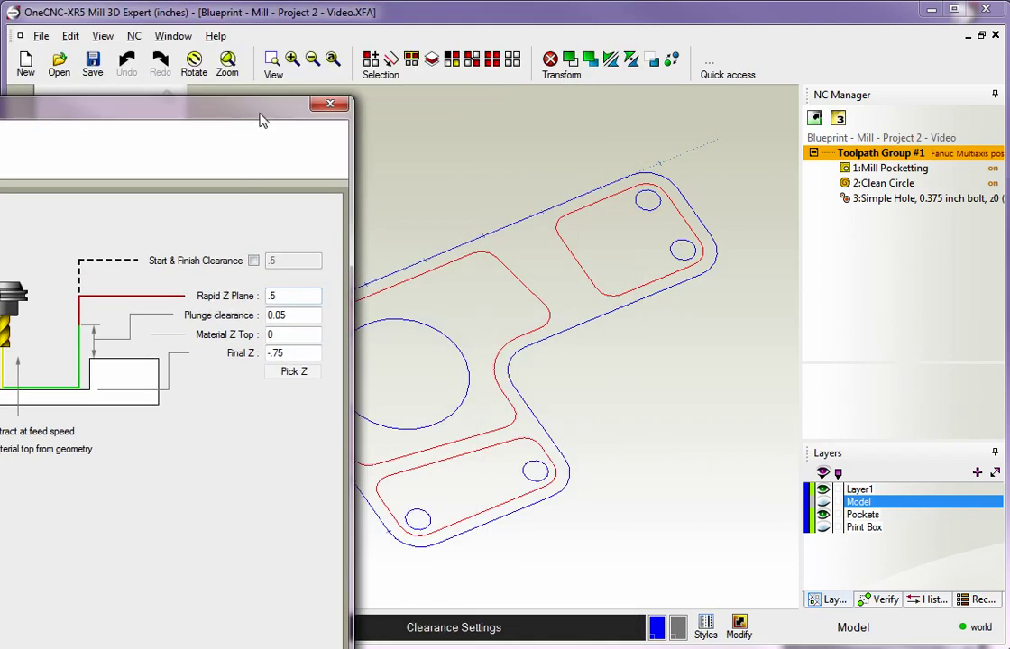
drag(261, 117, 537, 25)
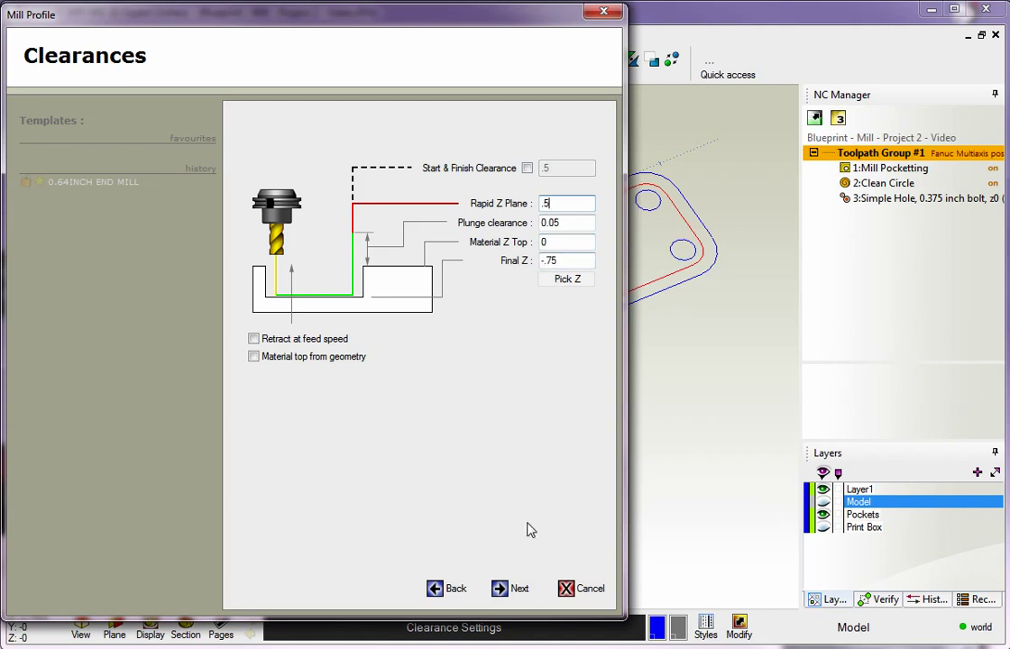
Step: Set the toolpath style to Ramp, with a 5 ramp angle and 0.5 max ramp depth
click(510, 588)
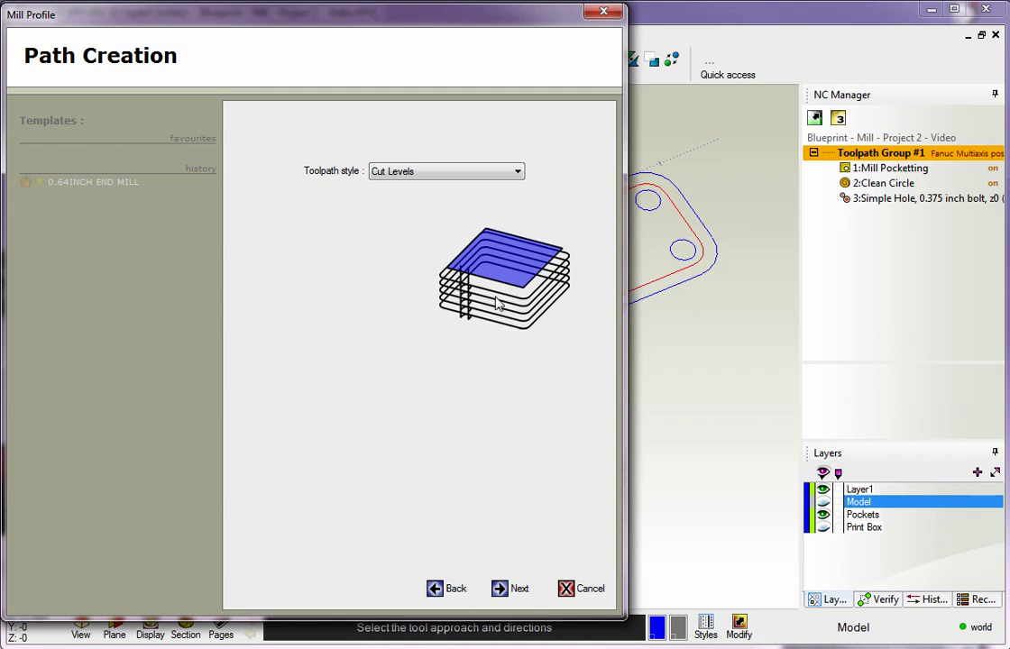
click(510, 172)
click(501, 197)
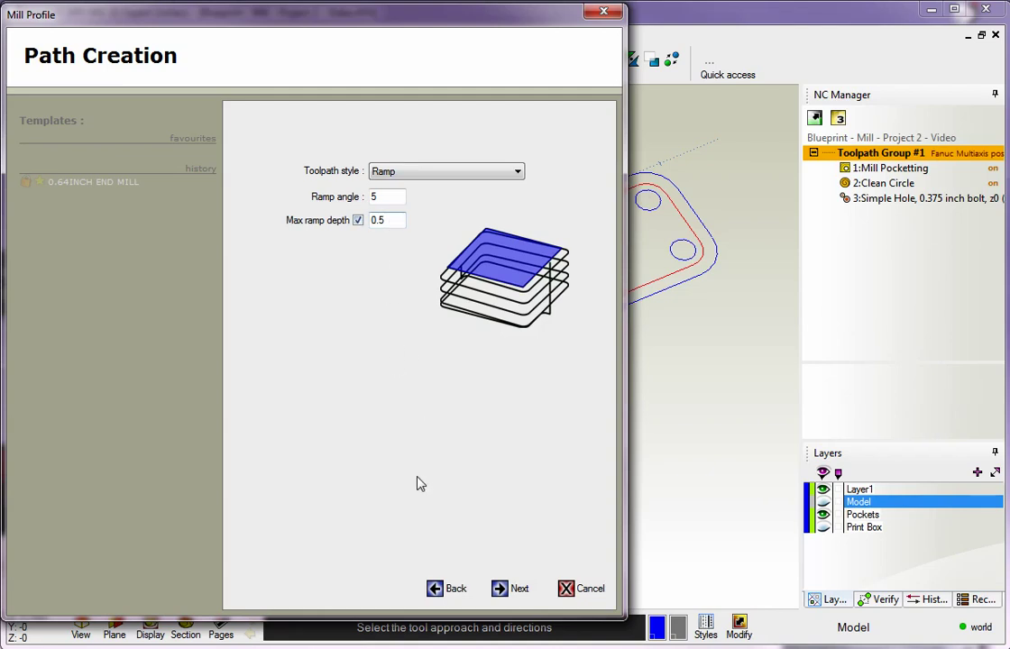
Step: Set the rough auto stepover to 65% with nothing left on the sides
click(500, 588)
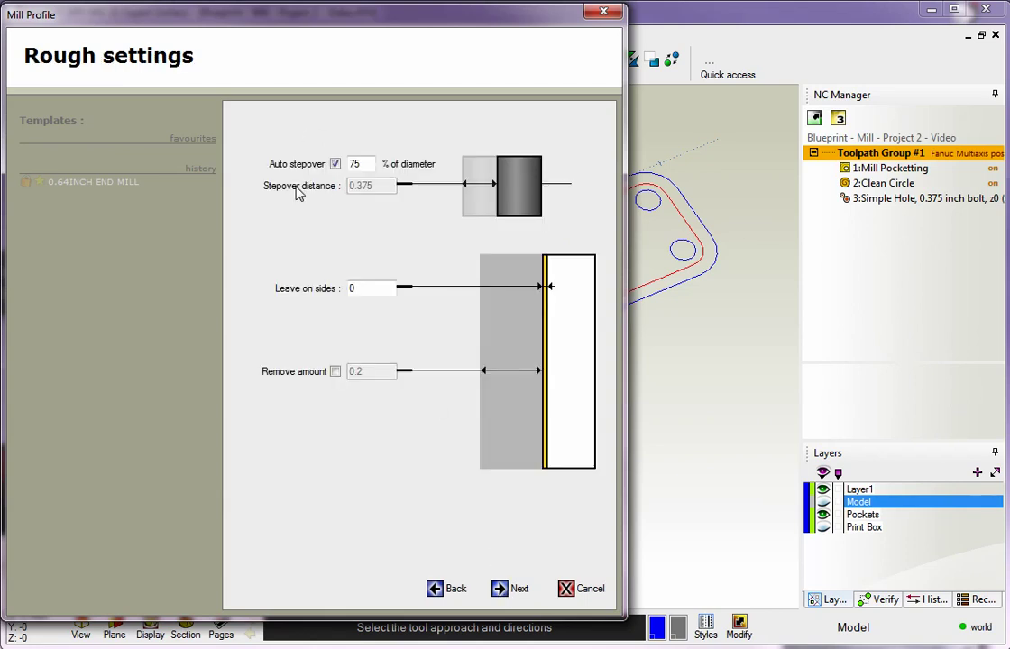
text(65)
double_click(374, 289)
Step: Set Finishing to No and move on to the Entry and exit settings
click(502, 591)
click(406, 162)
click(383, 187)
click(439, 590)
click(498, 588)
click(503, 589)
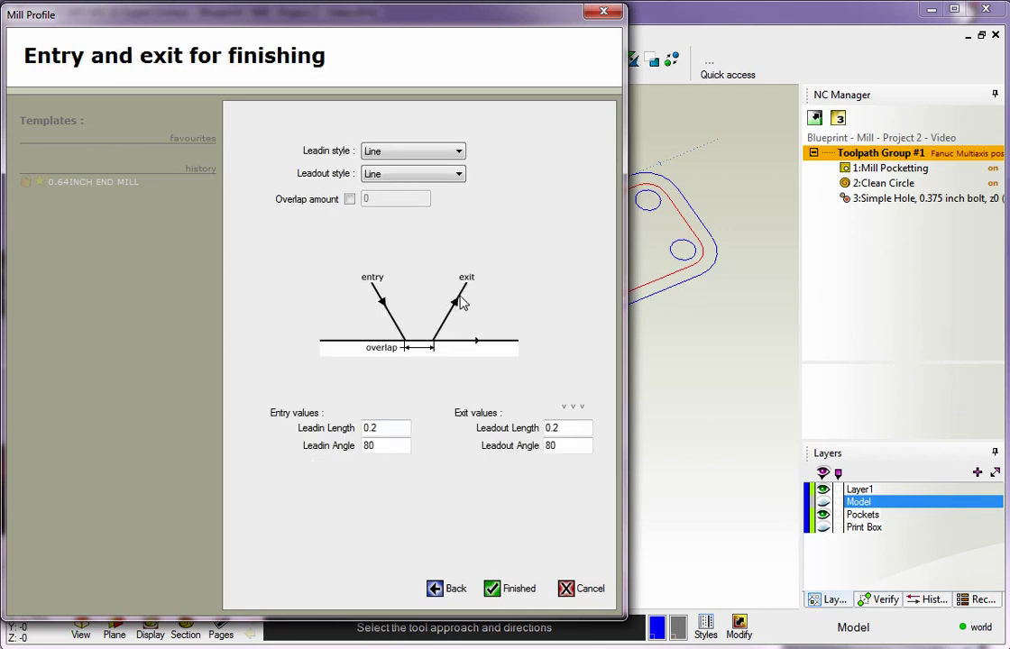
Step: Use Line-Arc lead-ins with radius .1, angle 45 and start line length 0, then finish the profile
click(416, 152)
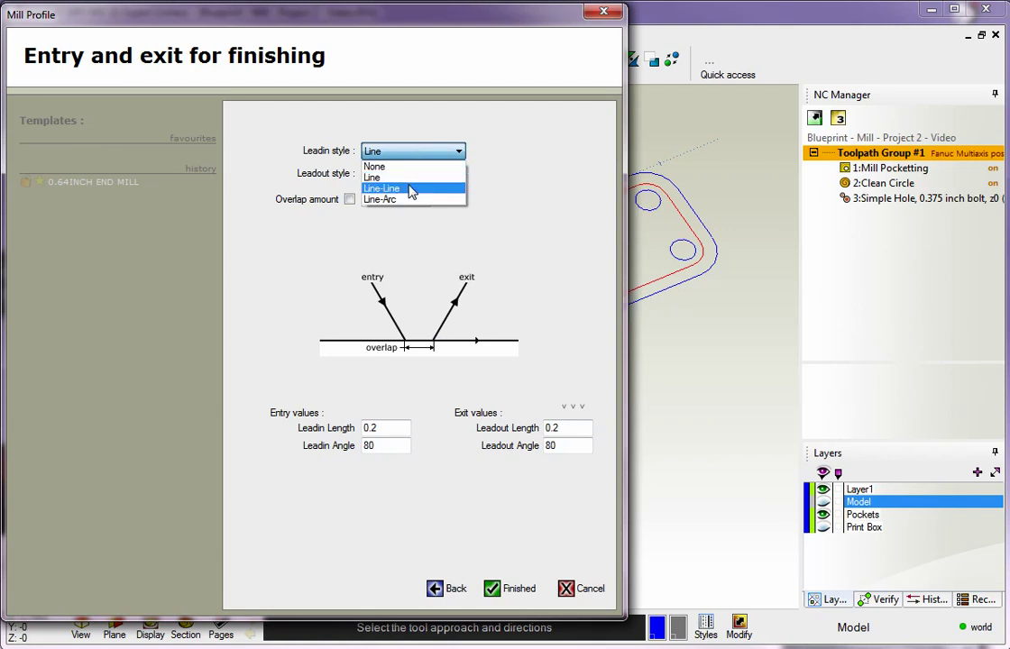
click(381, 199)
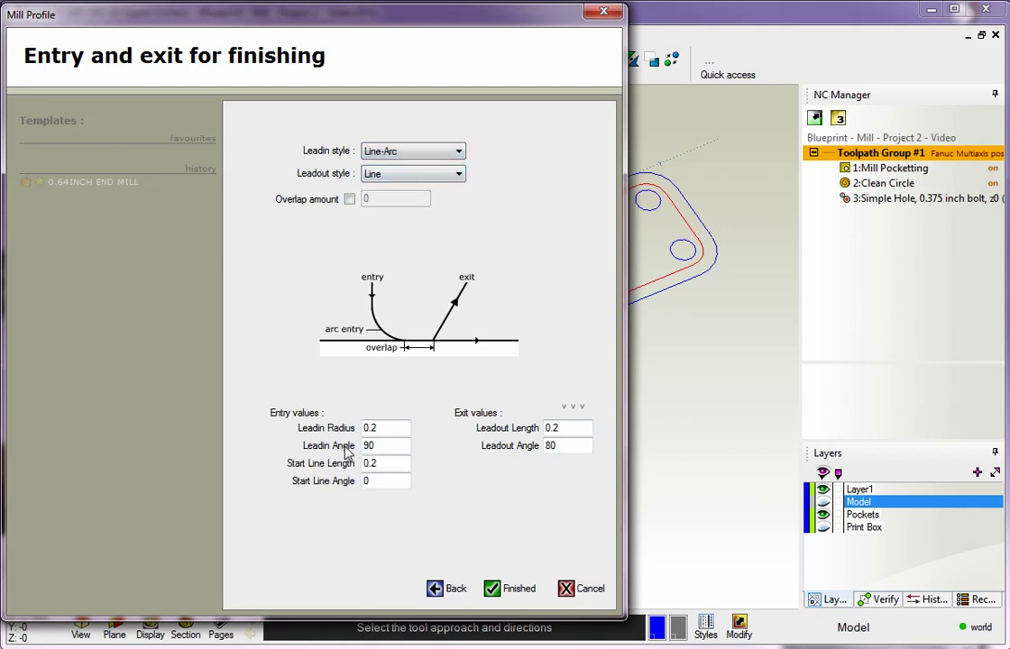
double_click(377, 428)
key(BackSpace)
double_click(364, 446)
text(45)
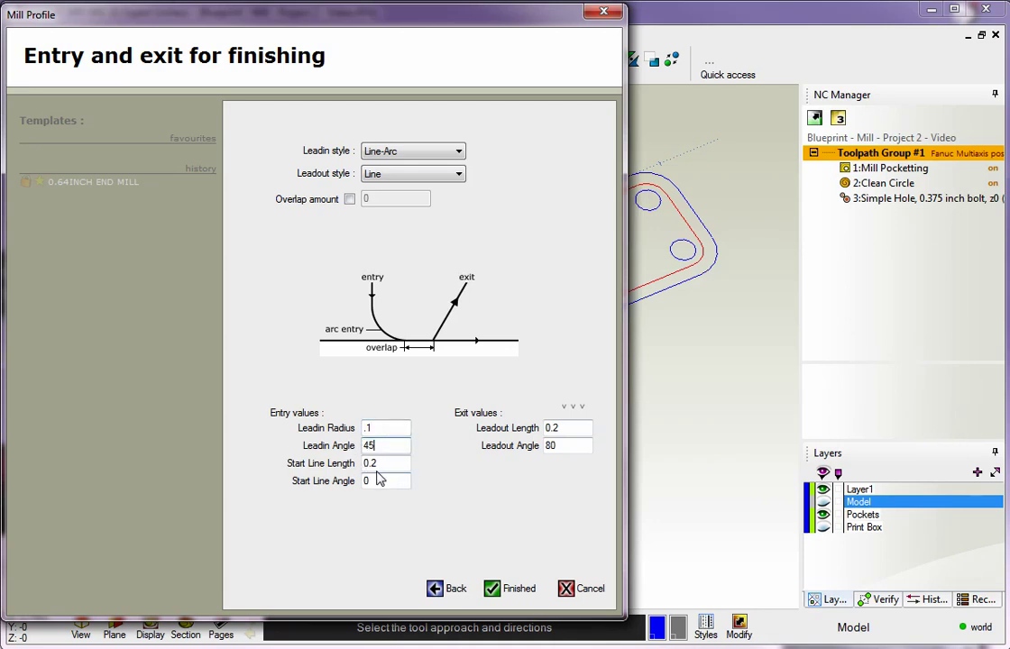
double_click(368, 463)
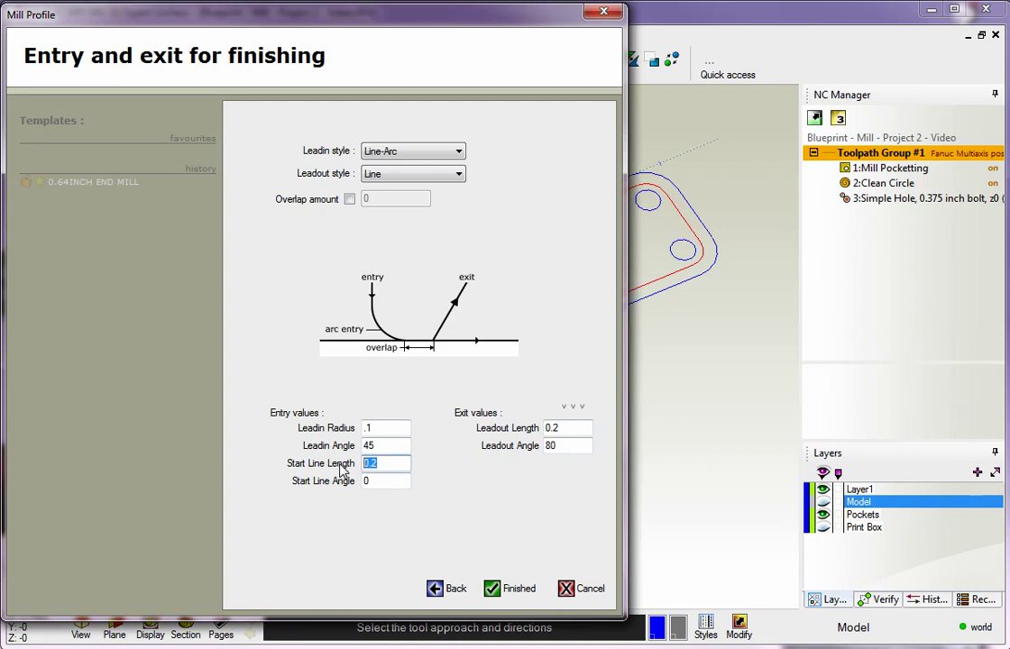
text(0)
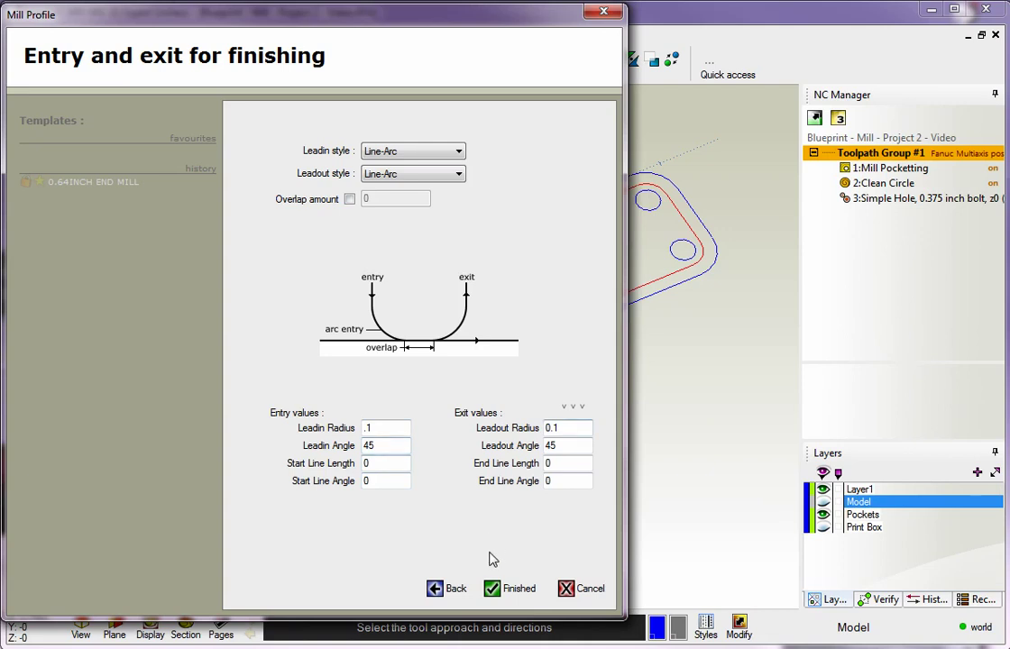
click(505, 587)
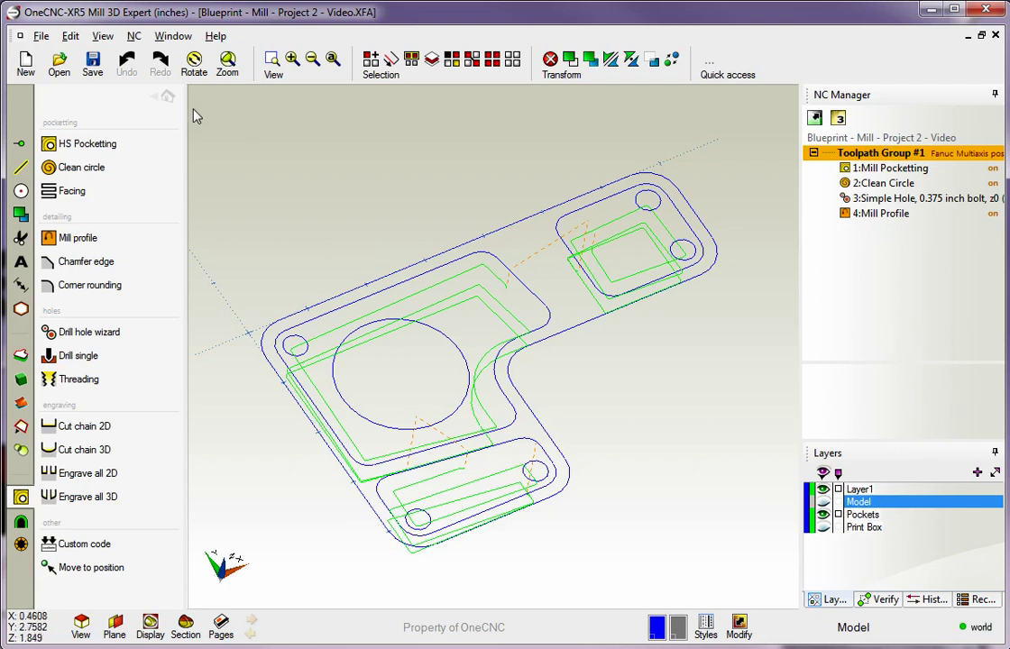
Step: Return the side panel from the toolpath list to the main OneCNC menu
click(168, 97)
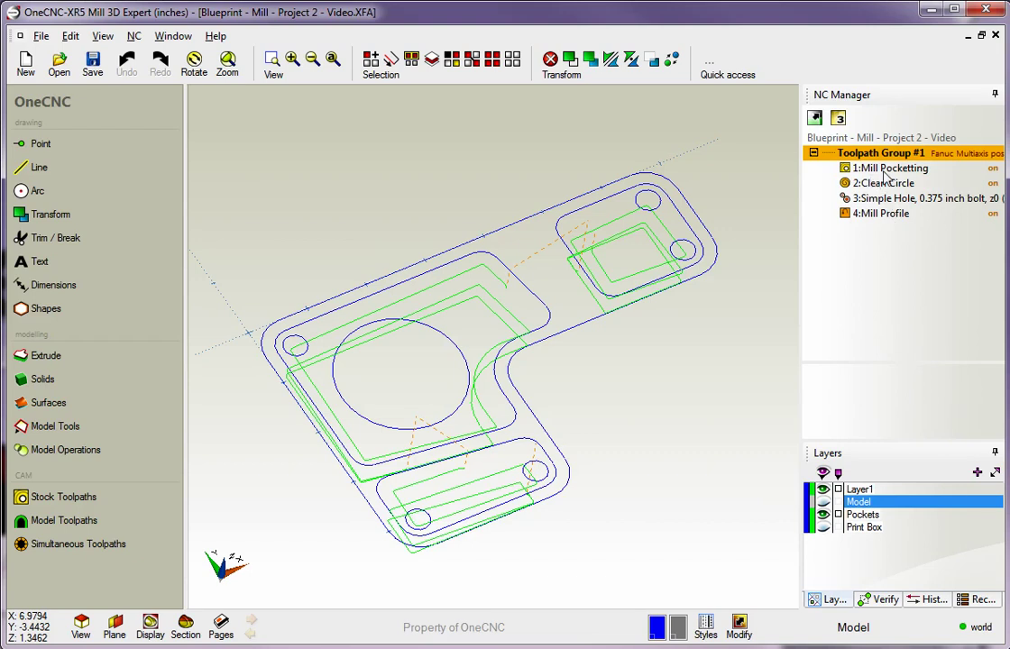
Step: Move 4:Mill Profile directly after 1:Mill Pocketting, then preview each operation's toolpath
click(876, 218)
drag(879, 220, 879, 184)
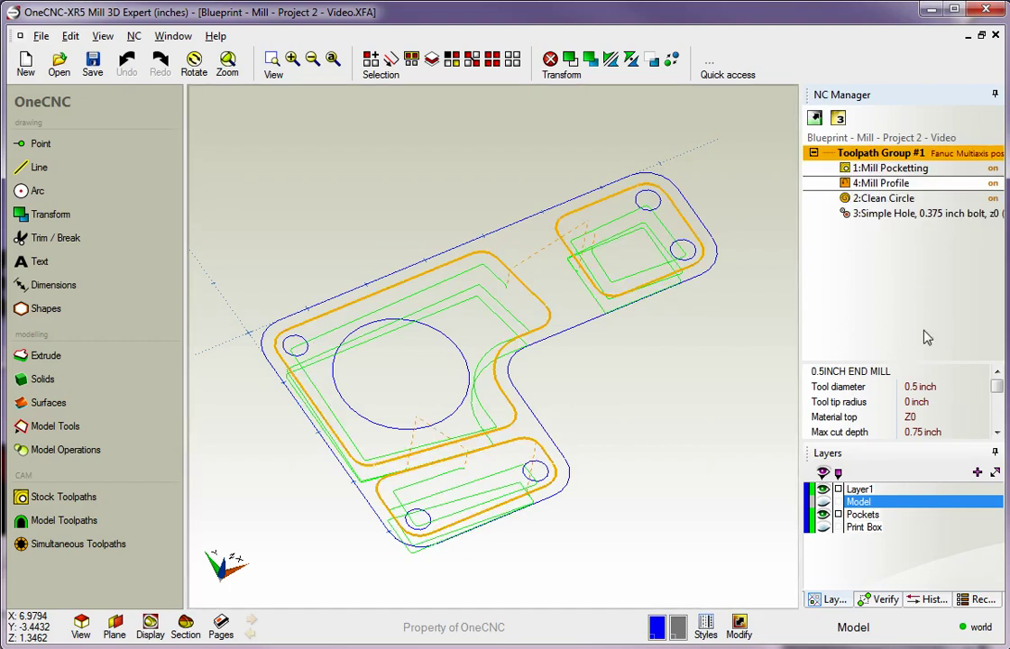
click(888, 169)
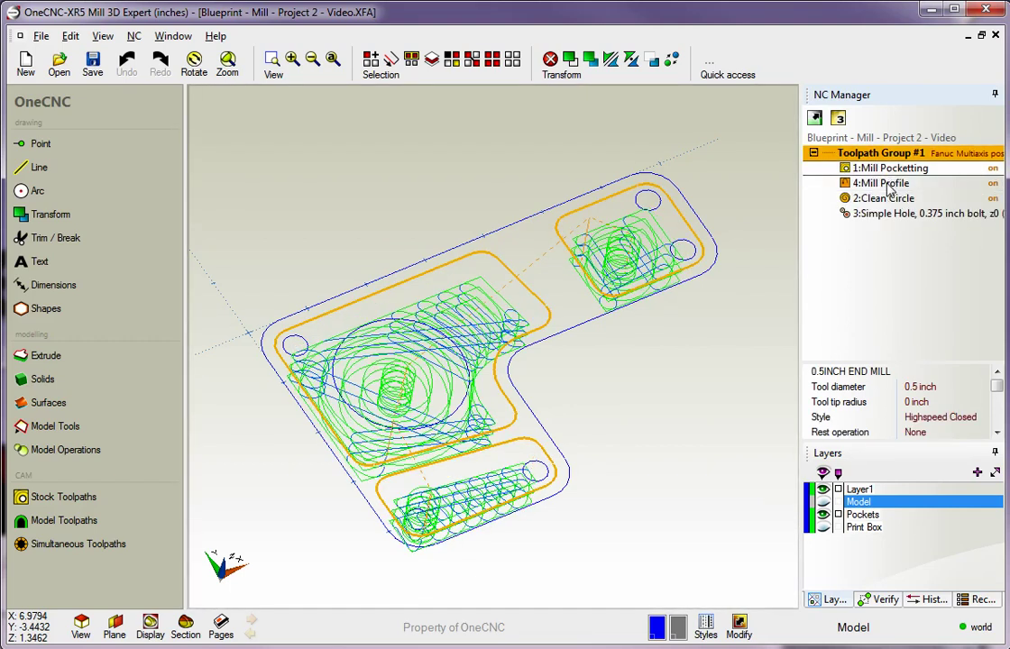
click(888, 184)
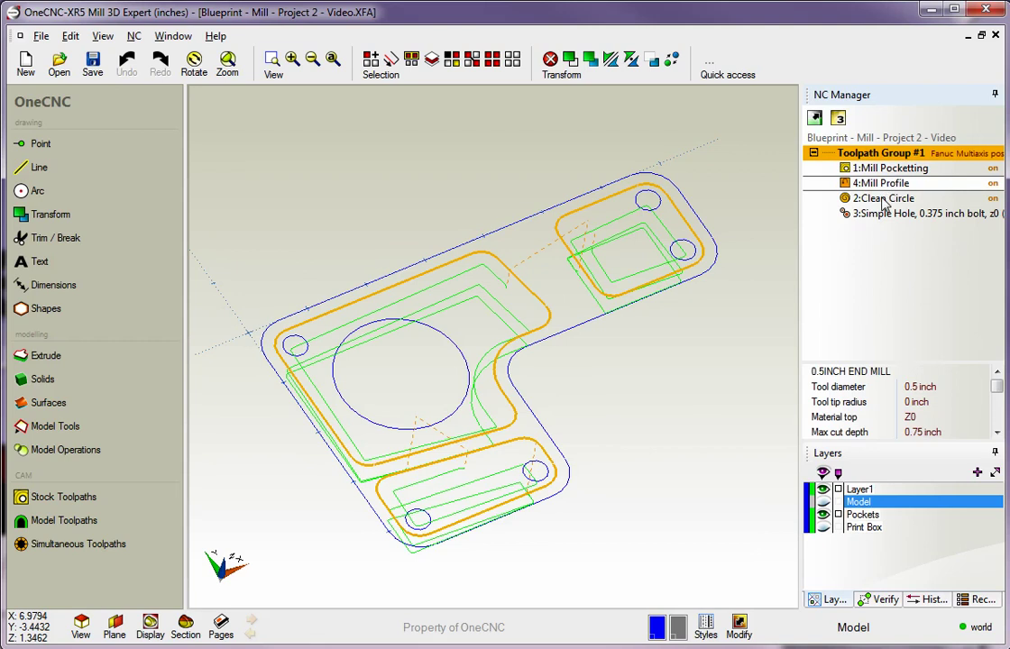
click(883, 198)
click(885, 215)
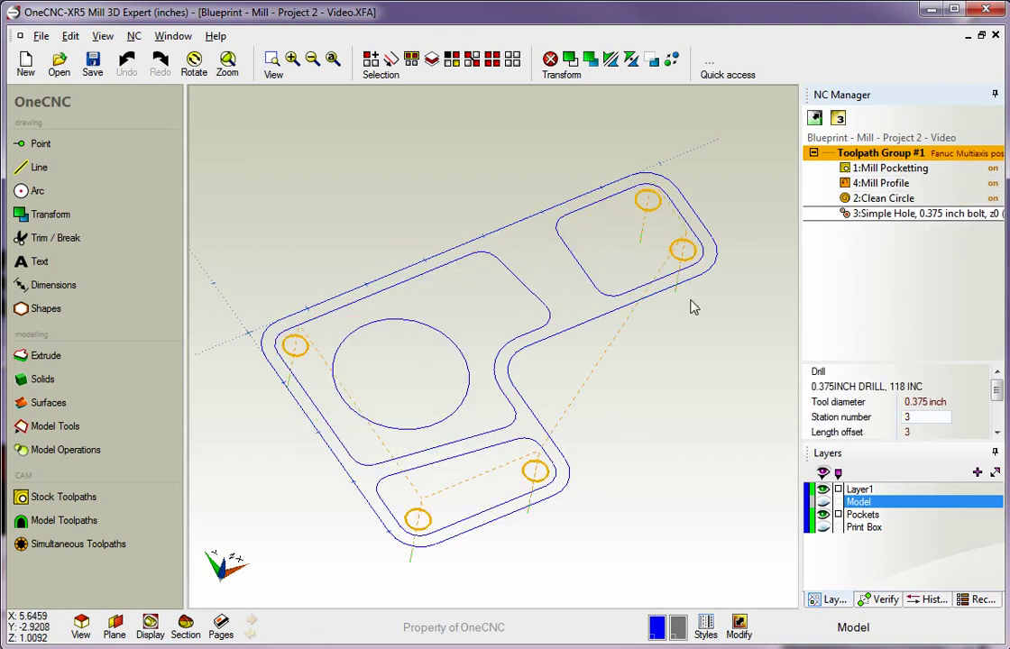